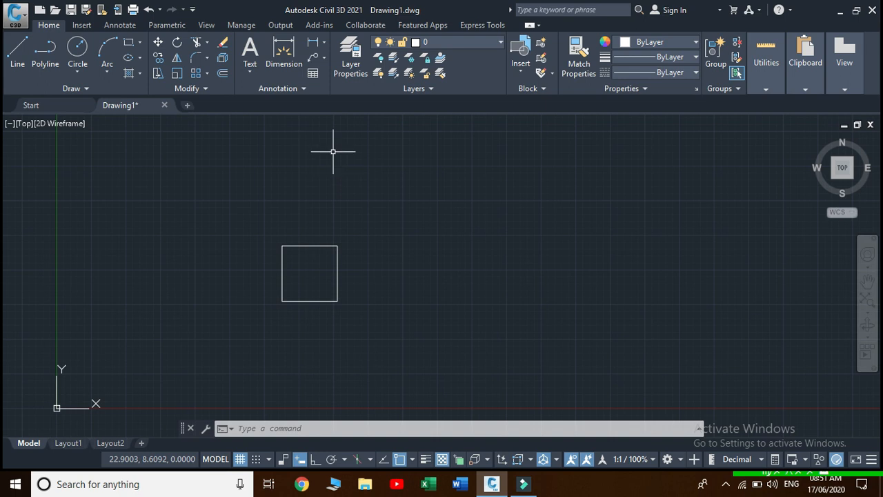
# Expand the Annotation panel and show the Text Style dropdown list
pyautogui.click(302, 90)
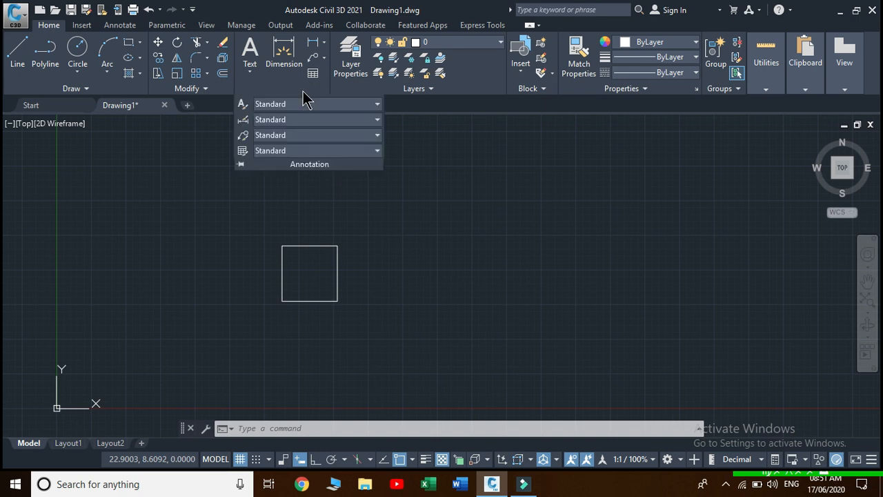
pyautogui.click(377, 104)
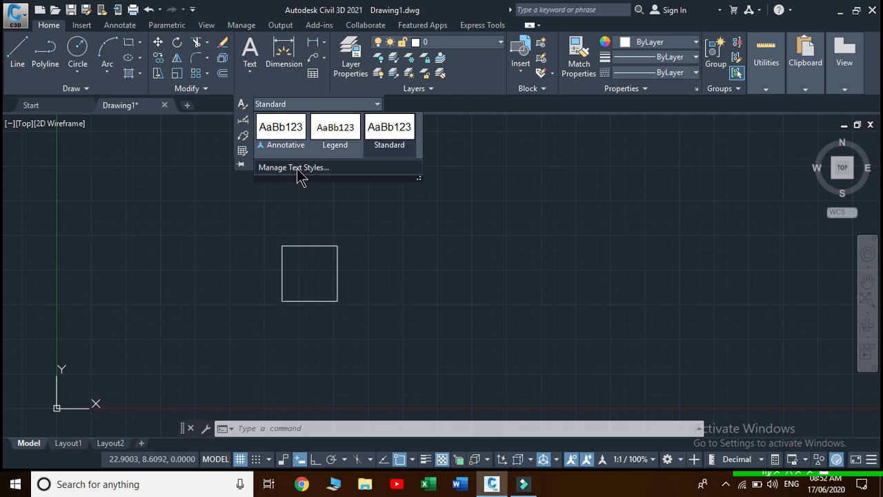
# In Manage Text Styles, add a new style named prostyle in place of style1
pyautogui.click(298, 170)
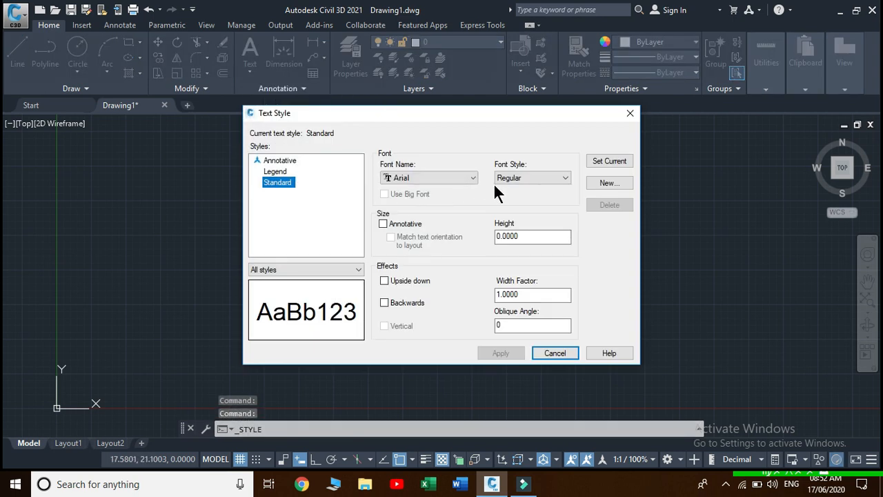
pyautogui.click(601, 183)
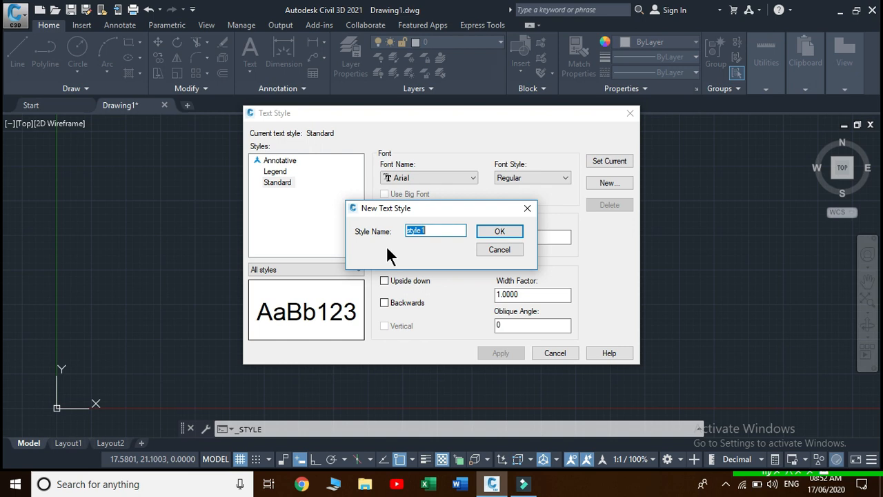
pyautogui.click(437, 235)
pyautogui.press('BackSpace')
pyautogui.press('BackSpace')
pyautogui.press('BackSpace')
pyautogui.press('BackSpace')
pyautogui.press('BackSpace')
pyautogui.press('BackSpace')
pyautogui.write('prostyle')
pyautogui.click(487, 229)
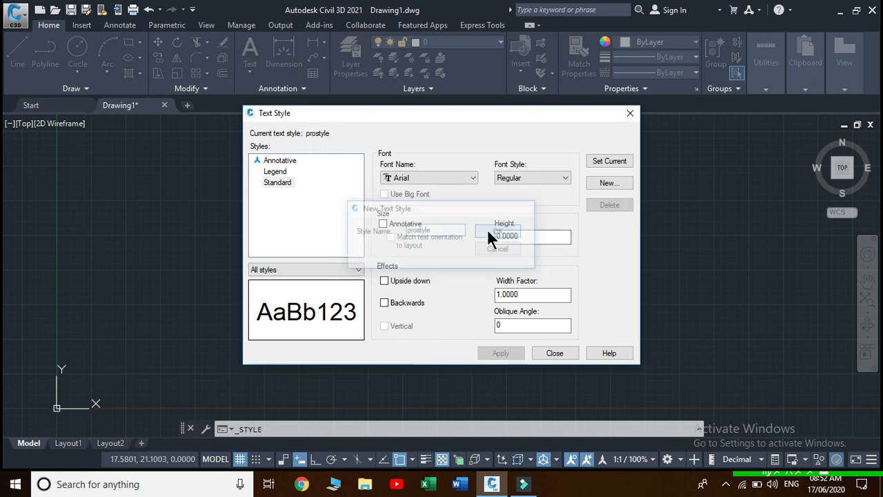
# Set prostyle's font to Calibri and keep the Regular font style
pyautogui.click(473, 179)
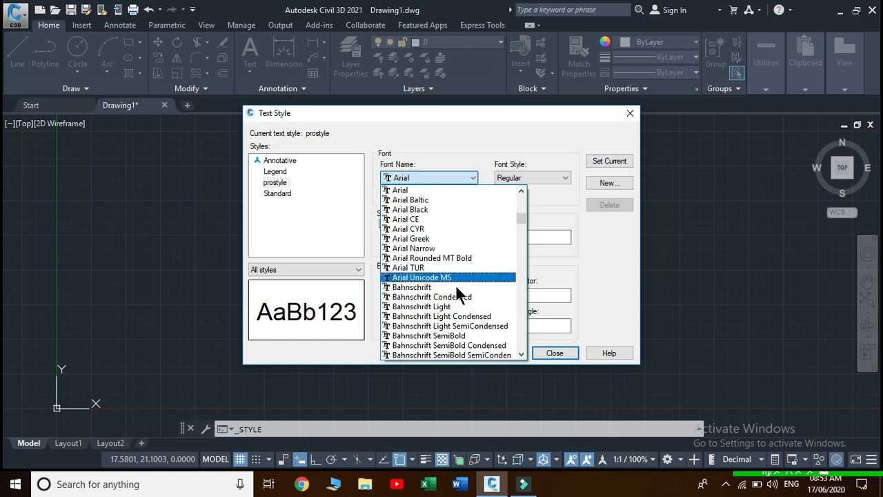
pyautogui.scroll(-5, 440, 308)
pyautogui.scroll(-6, 414, 331)
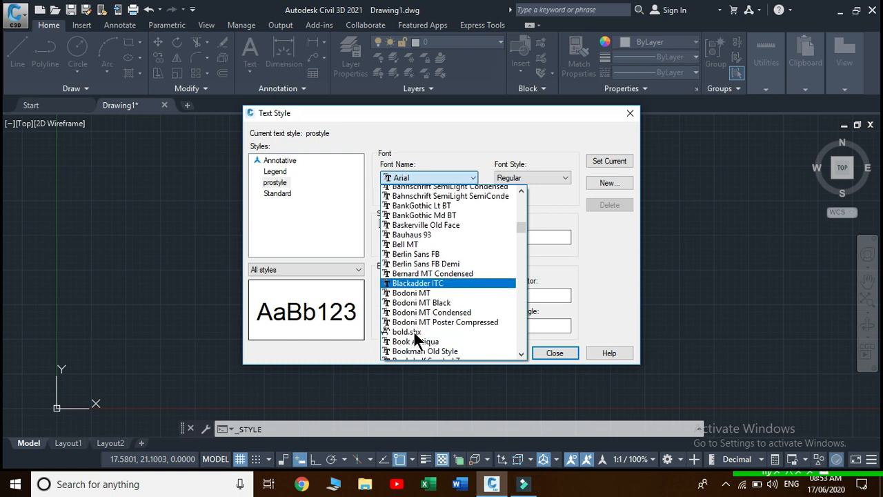
pyautogui.click(418, 286)
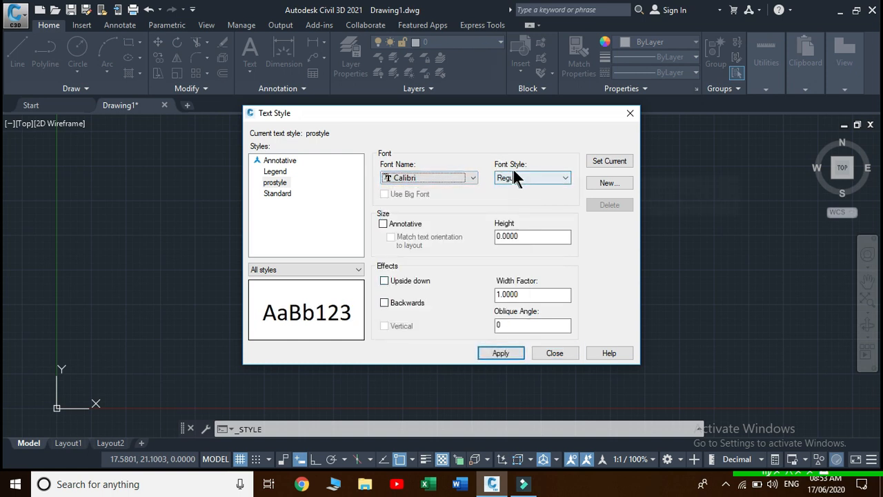
pyautogui.click(561, 176)
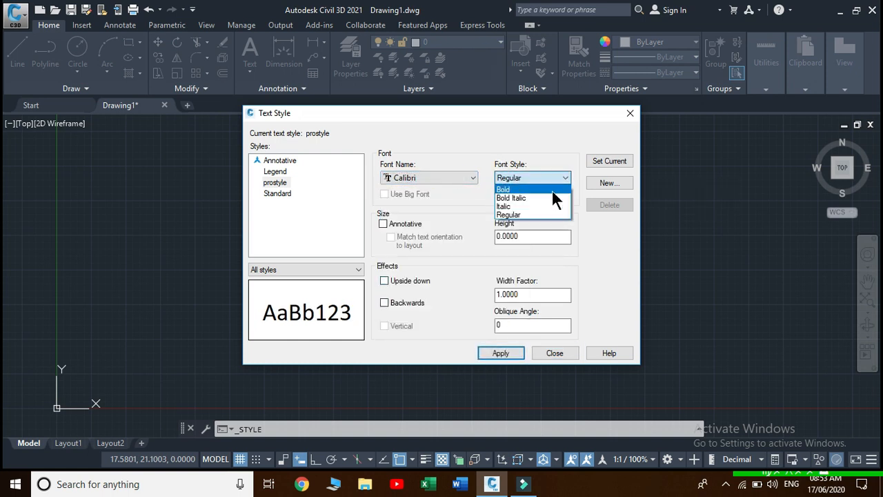
pyautogui.click(542, 183)
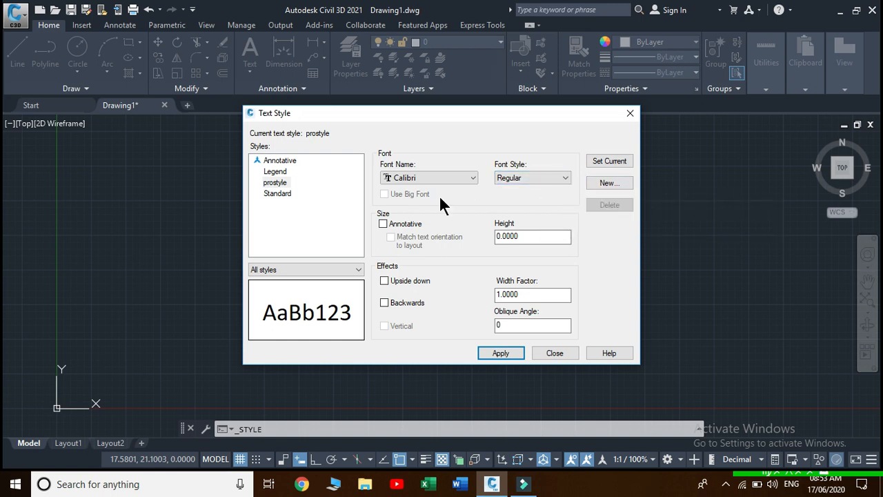
# Make prostyle annotative with a paper text height of 4
pyautogui.click(382, 223)
pyautogui.click(507, 236)
pyautogui.press('BackSpace')
pyautogui.write('4')
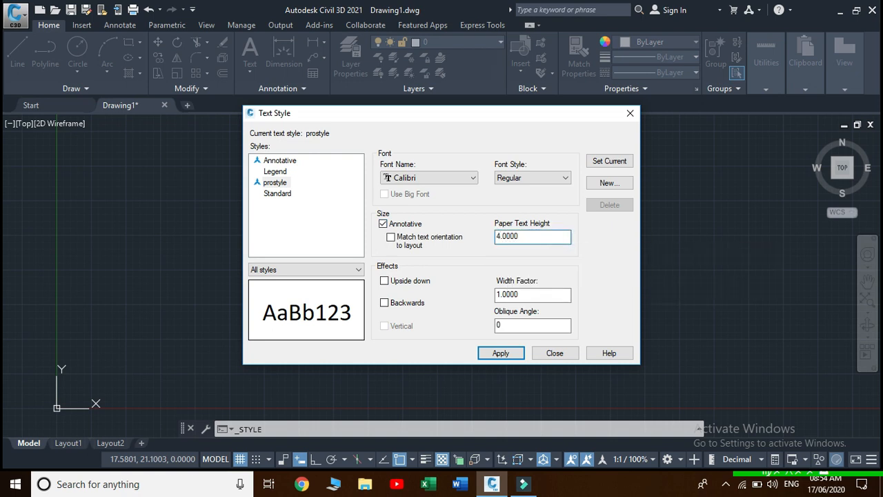
# Test the Upside down and Backwards effects, then leave both unchecked
pyautogui.click(384, 281)
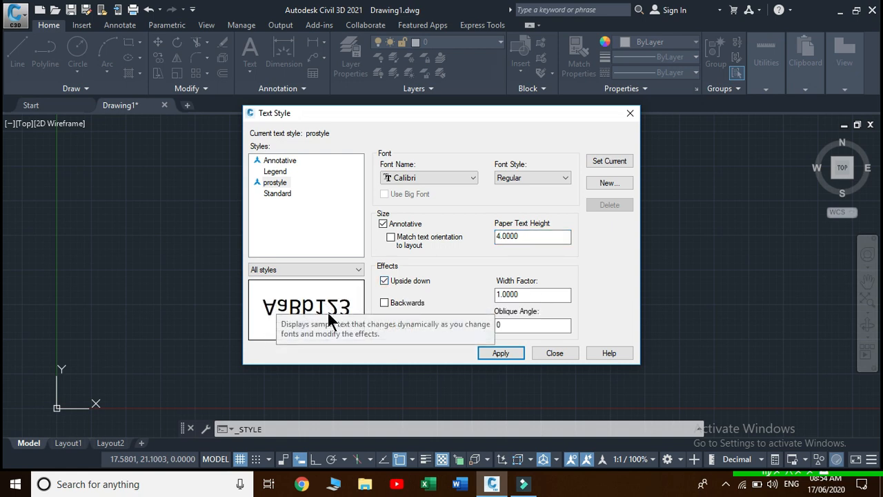
pyautogui.click(383, 281)
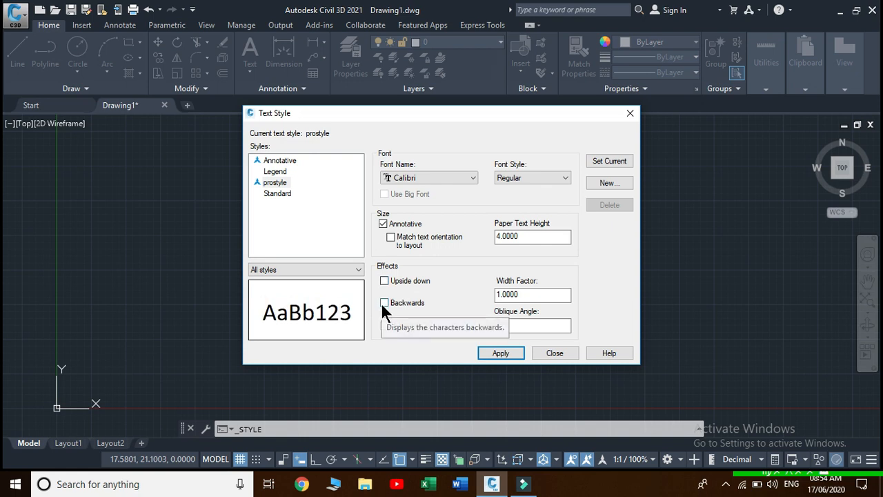
pyautogui.click(383, 303)
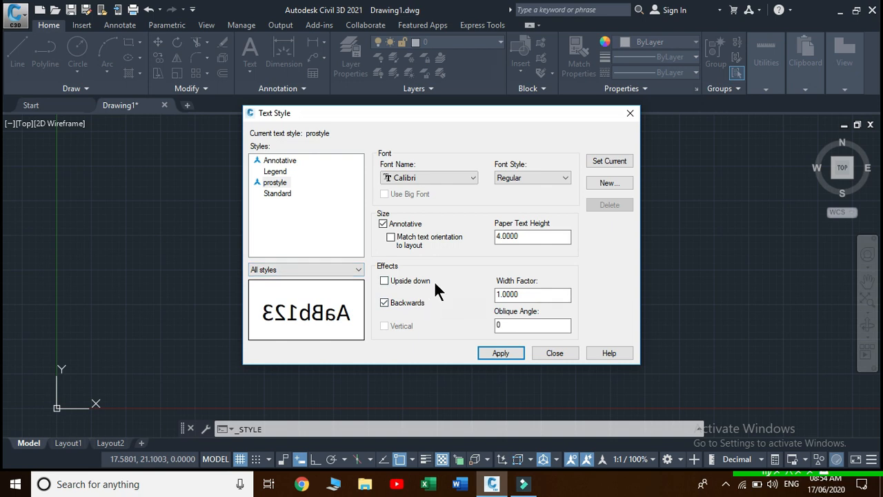
pyautogui.click(384, 281)
pyautogui.click(384, 304)
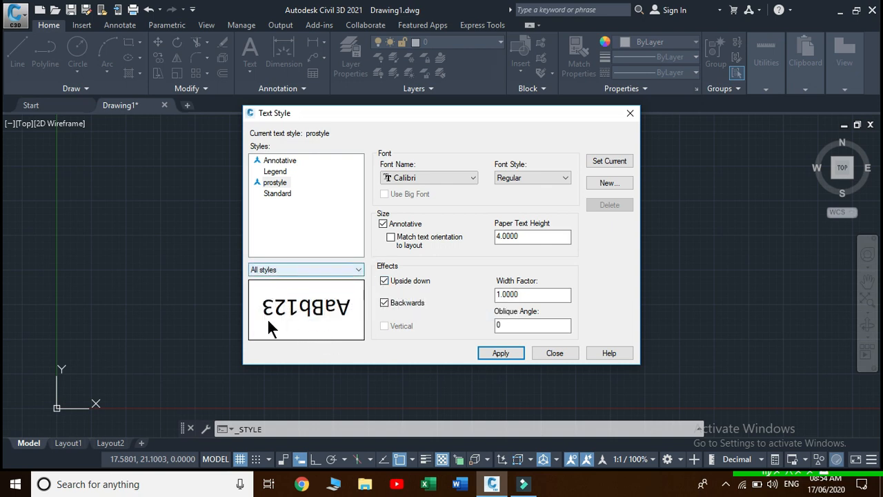
pyautogui.click(384, 301)
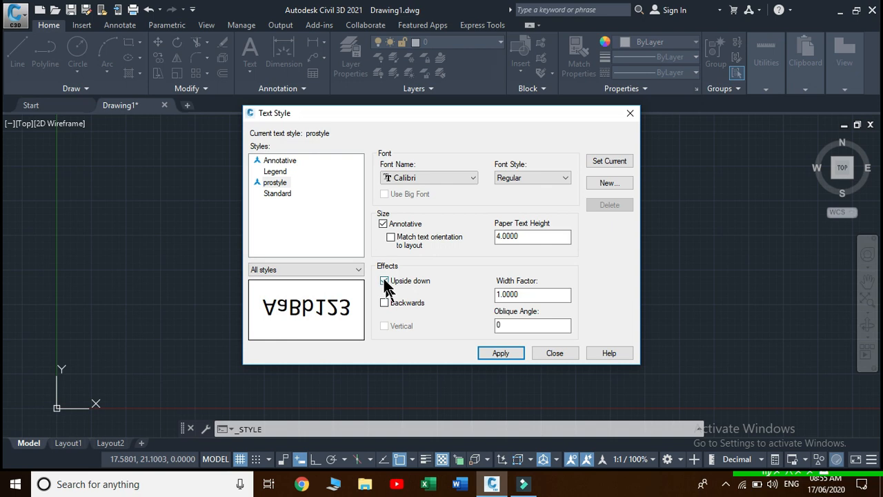
pyautogui.click(384, 282)
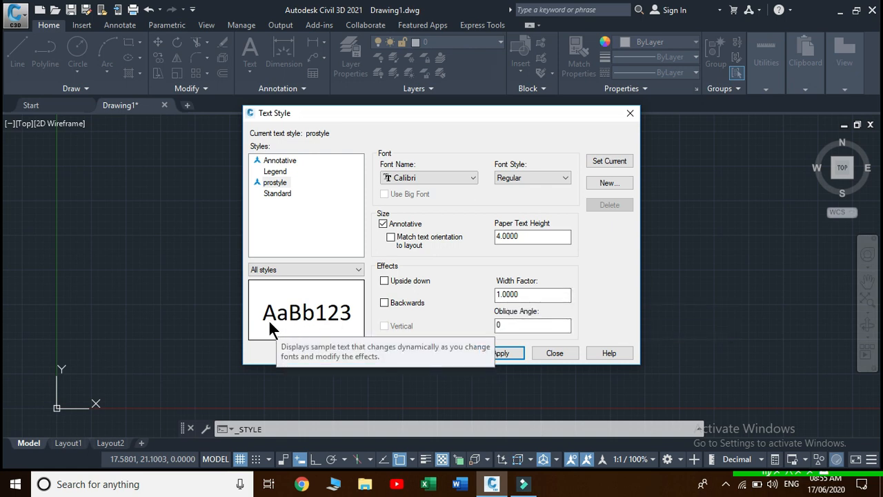
pyautogui.click(512, 294)
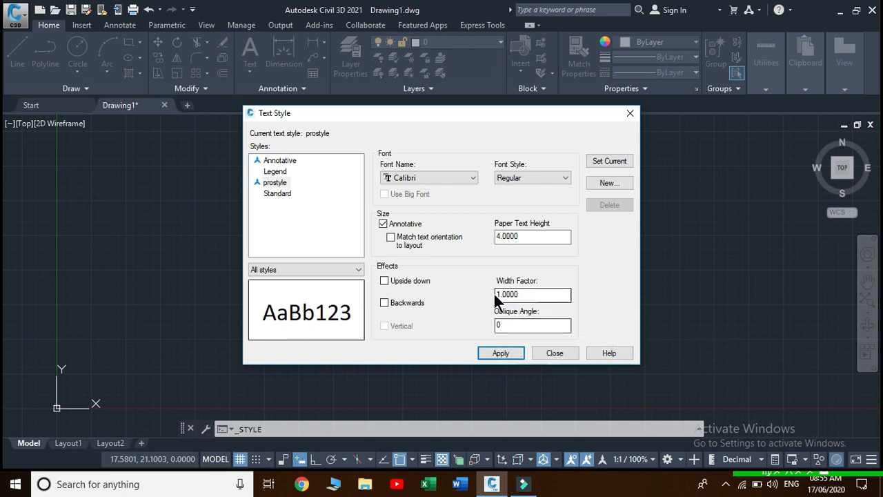
pyautogui.click(501, 325)
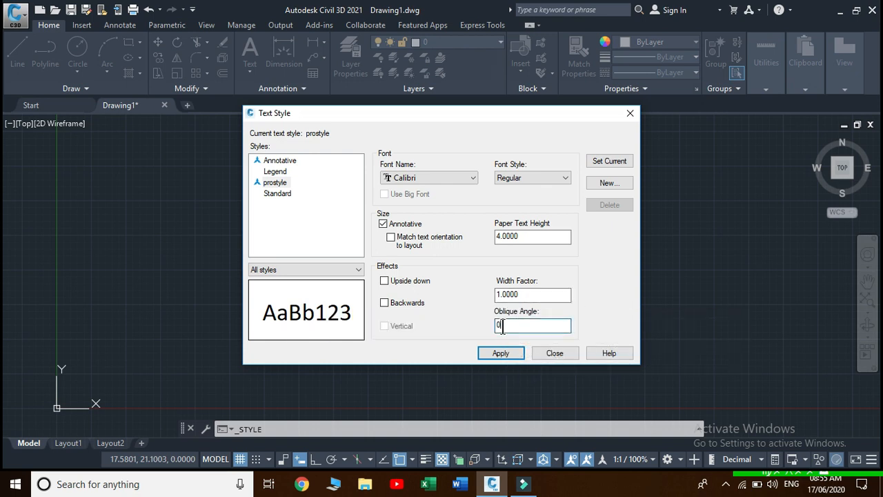
pyautogui.press('BackSpace')
pyautogui.write('-45')
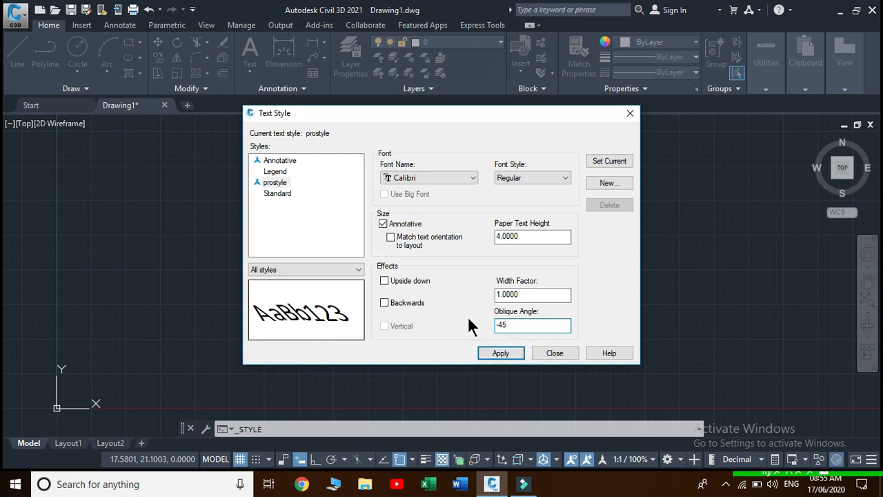
pyautogui.press('BackSpace')
pyautogui.press('BackSpace')
pyautogui.write('45')
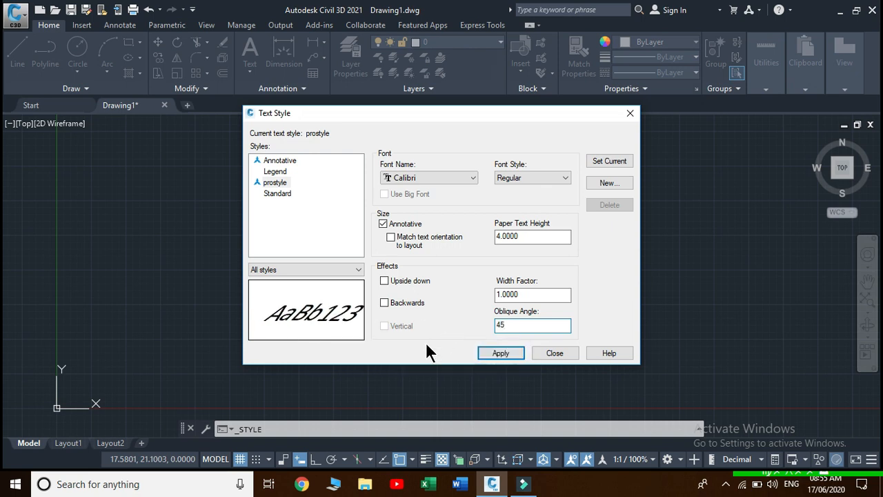
pyautogui.press('BackSpace')
pyautogui.press('BackSpace')
pyautogui.write('0')
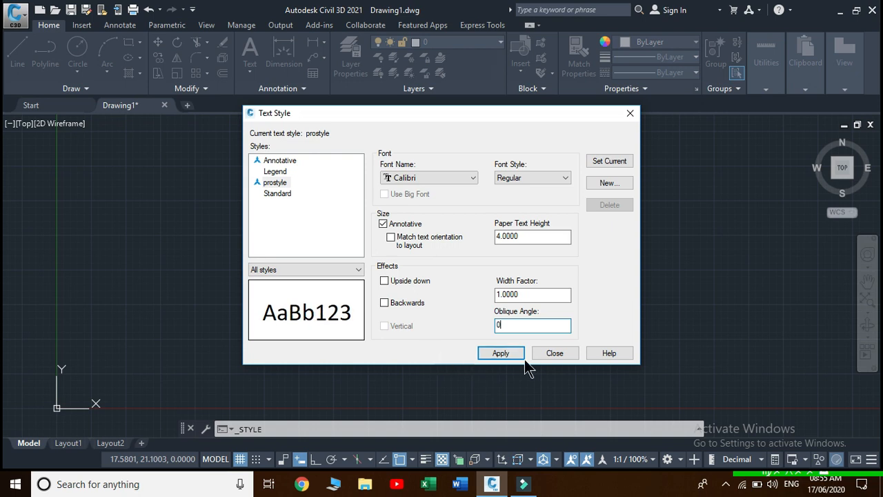
# Apply prostyle, then place single-line text right of the square at rotation 0 with the first and last name
pyautogui.click(502, 353)
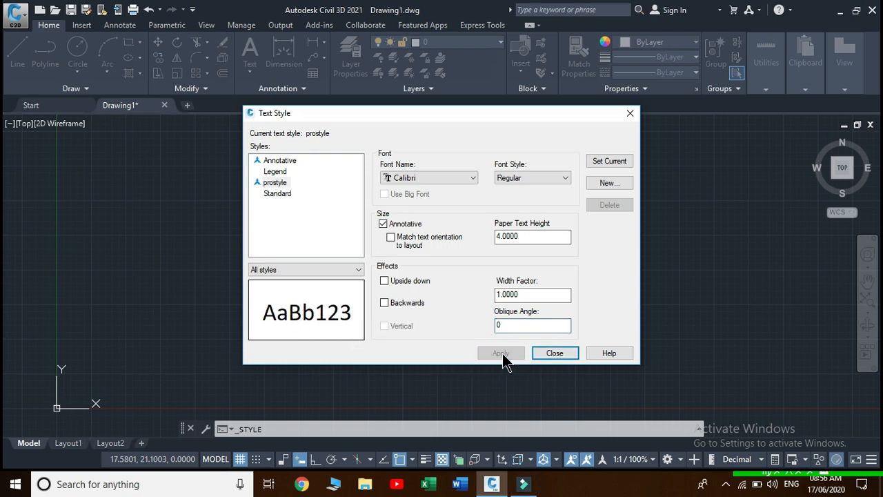
pyautogui.click(567, 356)
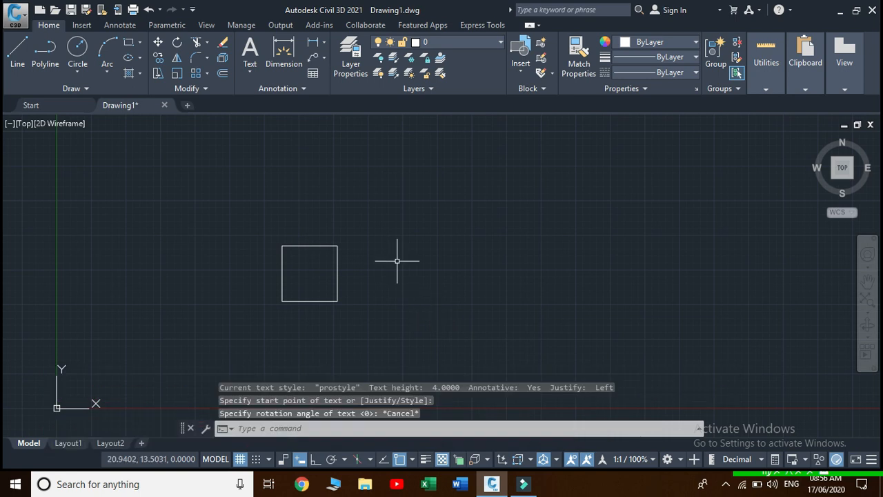
pyautogui.write('tex')
pyautogui.press('Return')
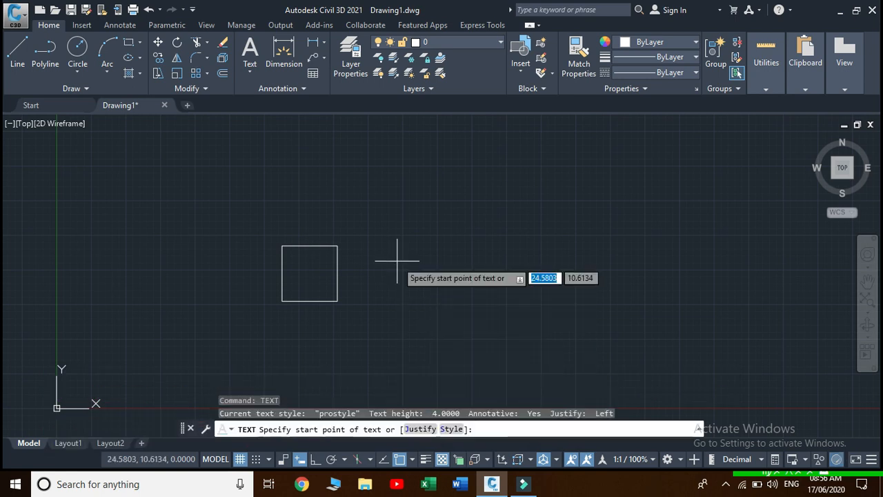
pyautogui.click(363, 224)
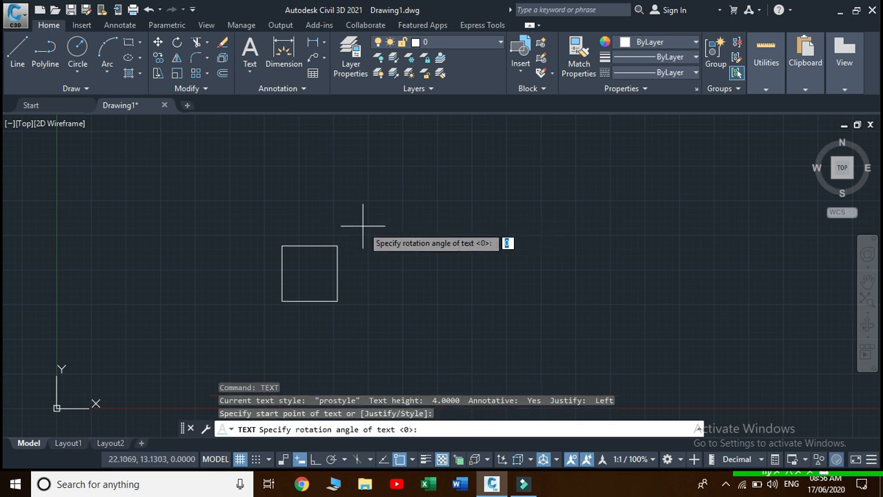
pyautogui.write('0')
pyautogui.press('Return')
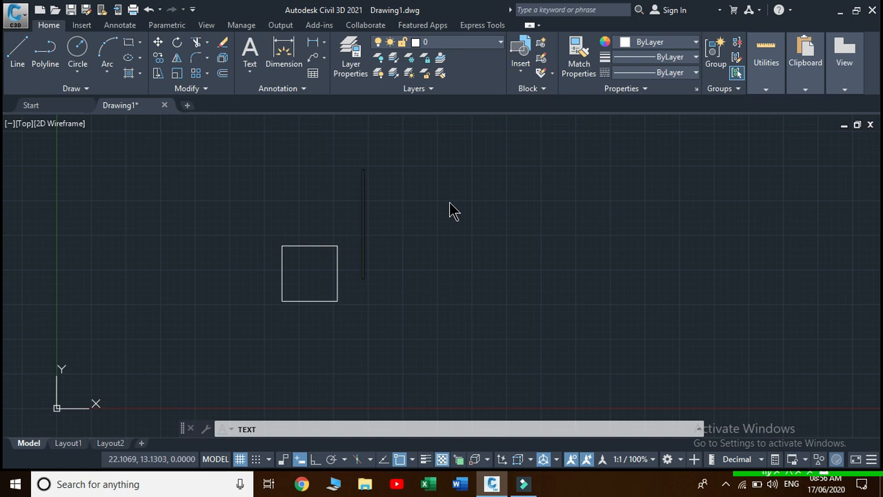
pyautogui.press('Return')
pyautogui.press('Return')
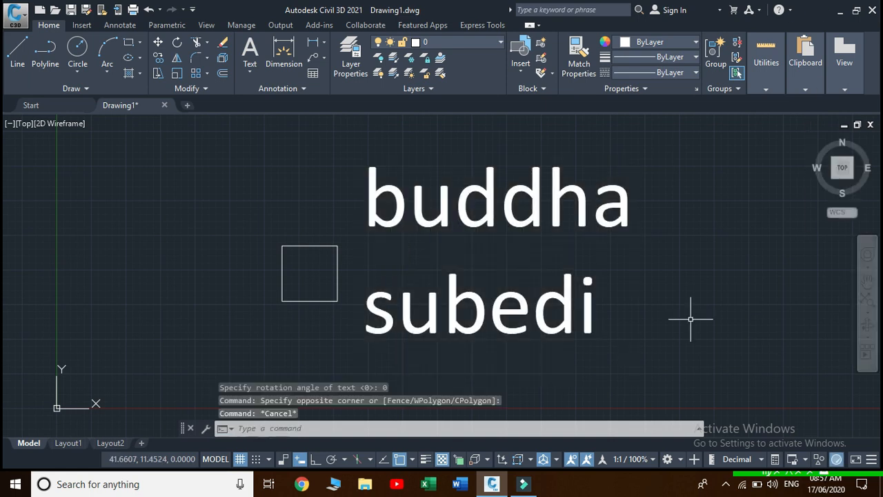
# Window-select both text lines and keep them Annotative in the Properties palette
pyautogui.click(691, 377)
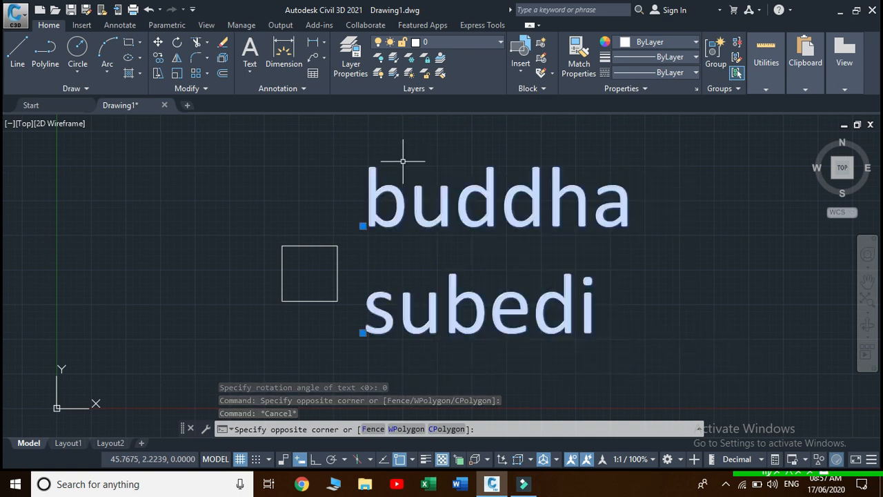
pyautogui.rightClick(421, 189)
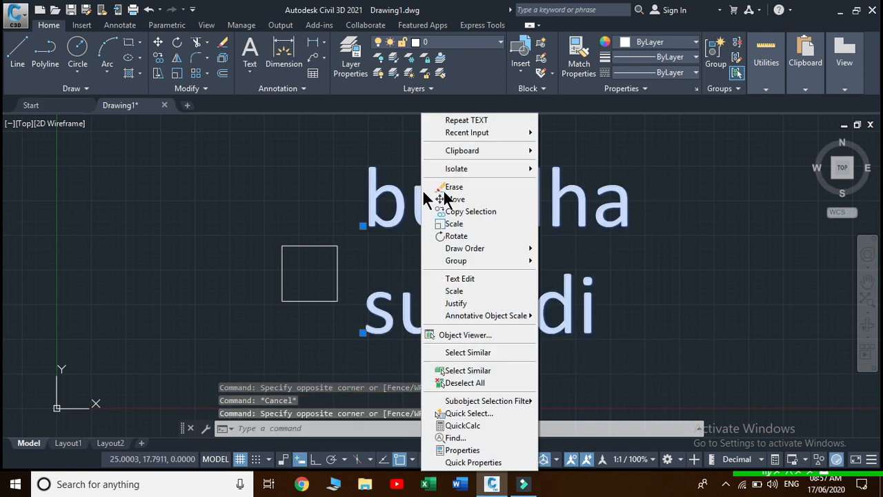
pyautogui.click(502, 450)
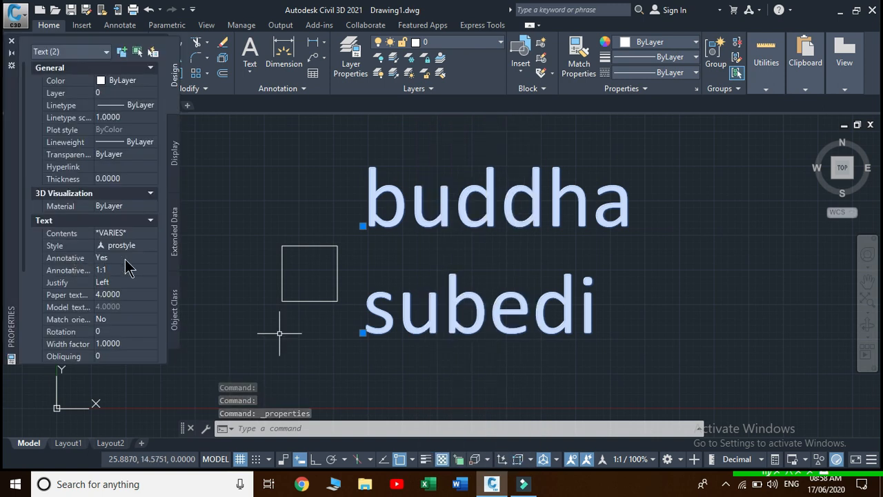
pyautogui.click(151, 264)
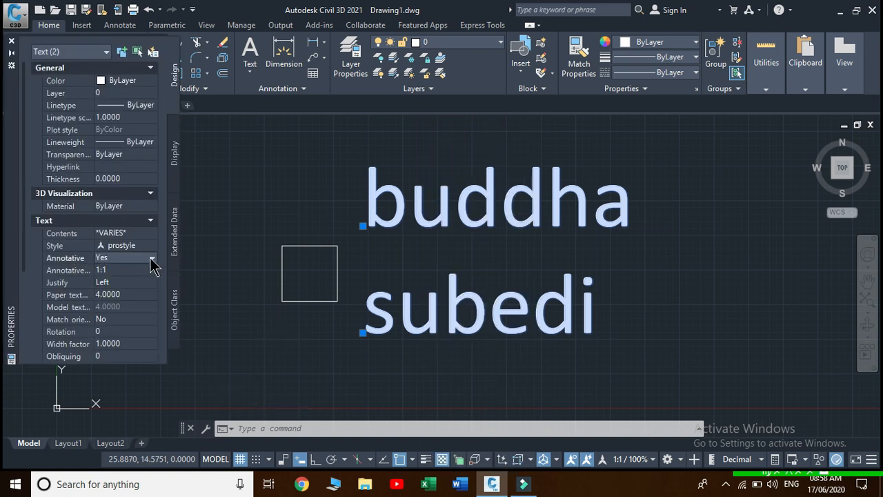
pyautogui.click(152, 260)
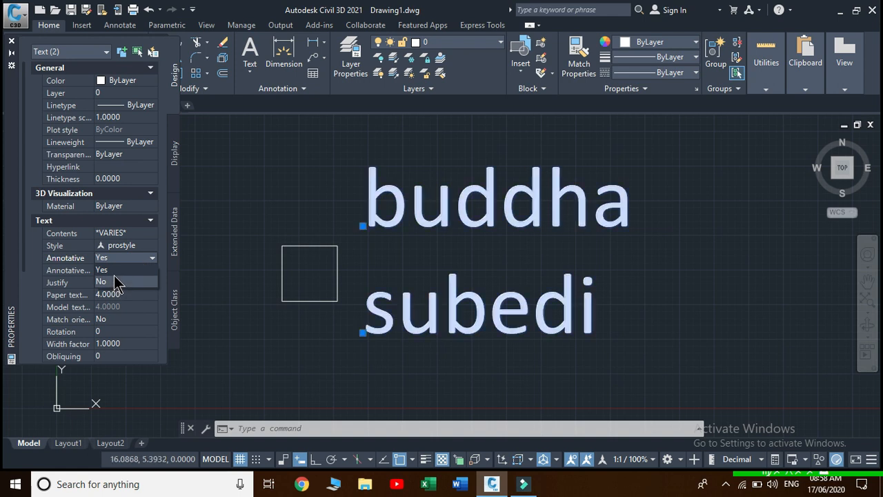
pyautogui.click(72, 270)
# Replace the texts' 1:1 annotation scale with 2:1 and close Properties
pyautogui.click(152, 270)
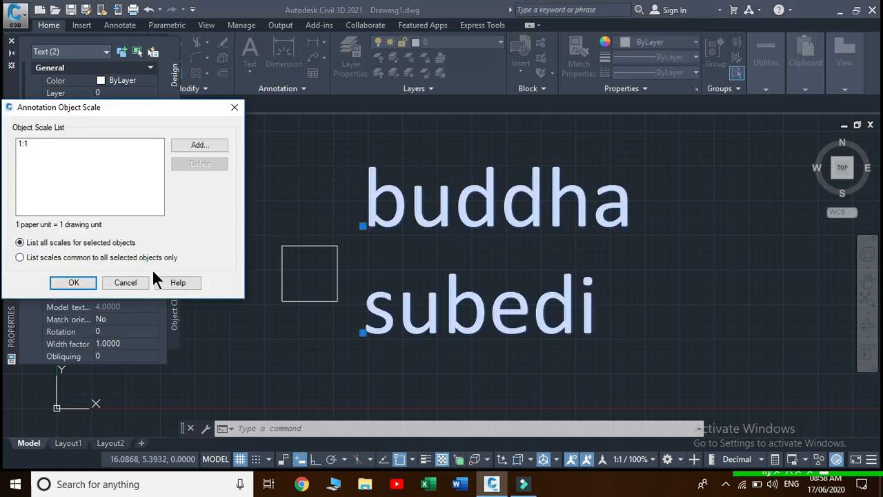
pyautogui.click(45, 146)
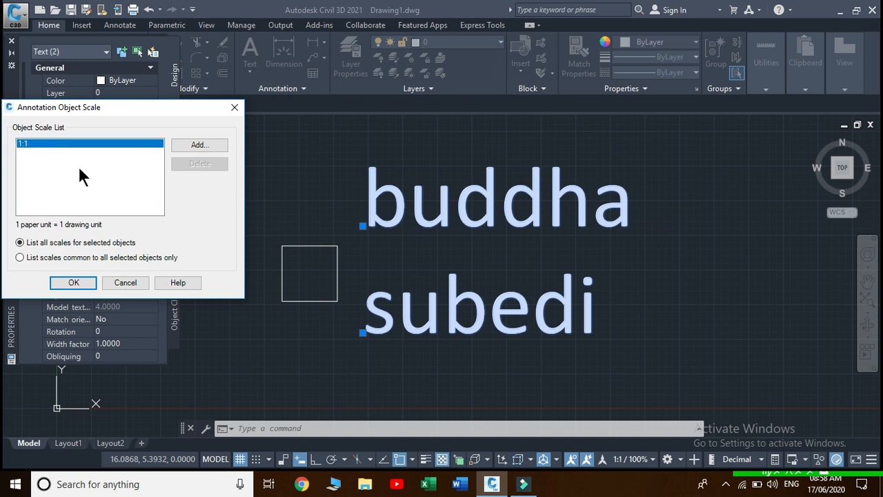
pyautogui.click(193, 144)
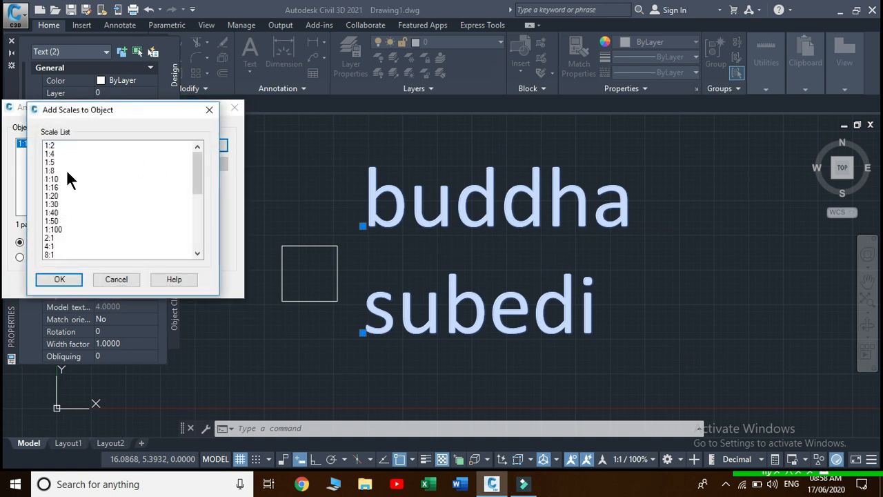
pyautogui.click(51, 238)
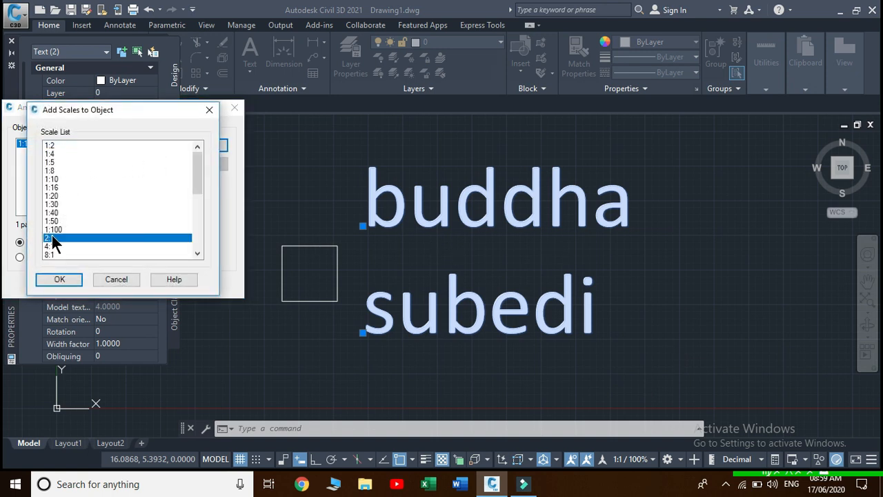
pyautogui.click(59, 279)
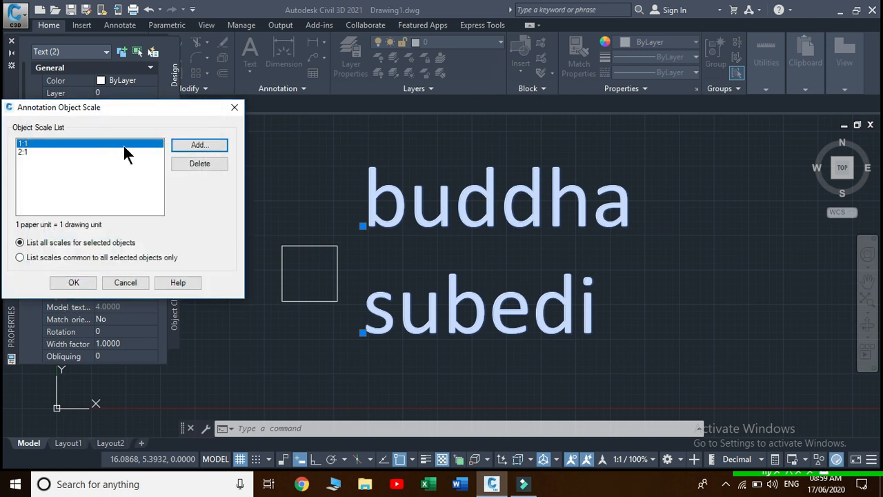
pyautogui.click(196, 163)
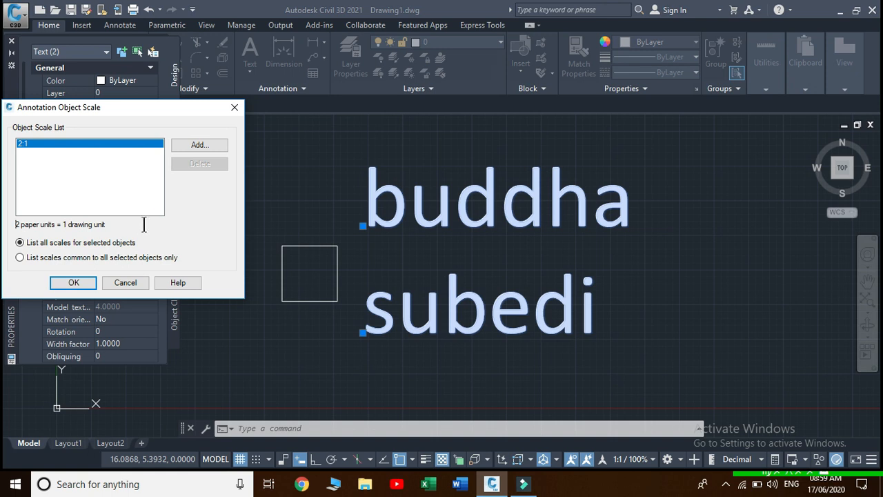
pyautogui.click(73, 282)
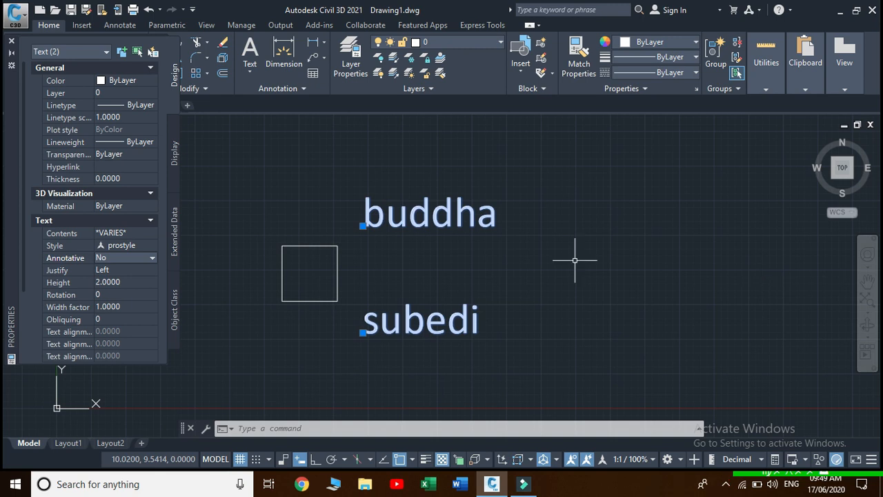
pyautogui.click(11, 43)
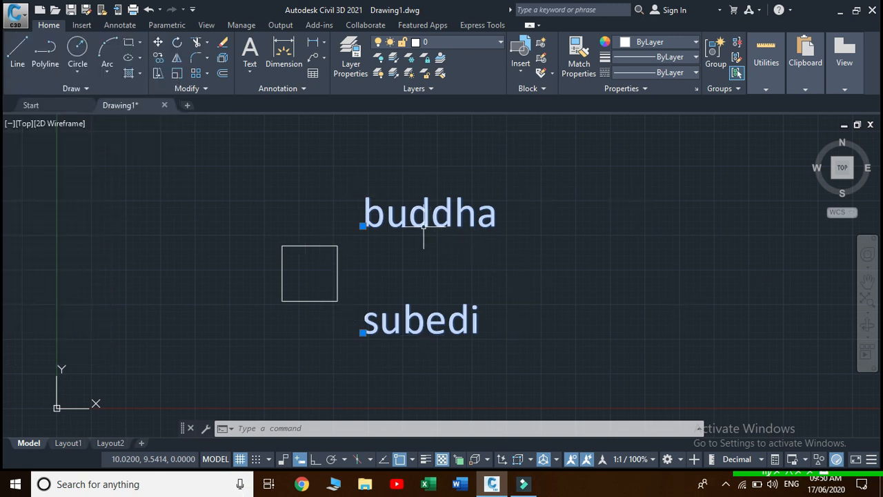
# Reopen the Text Style dialog via the Annotation panel's Manage Text Styles
pyautogui.click(303, 90)
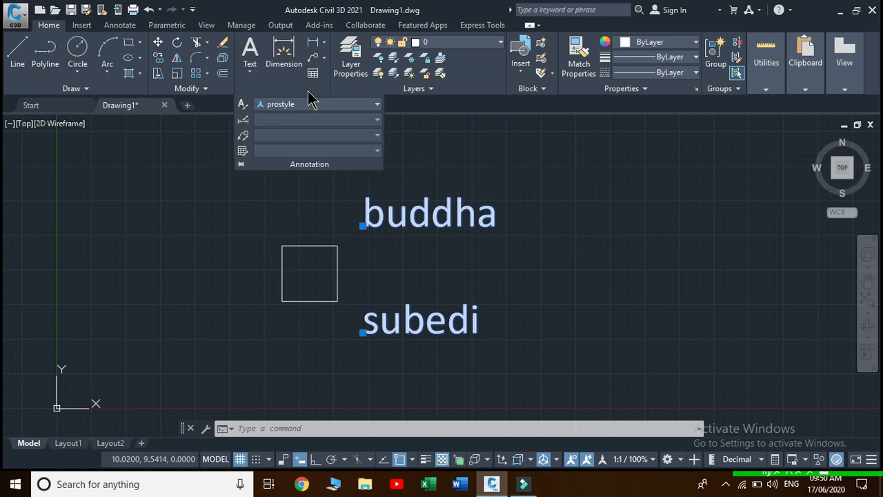
pyautogui.click(378, 104)
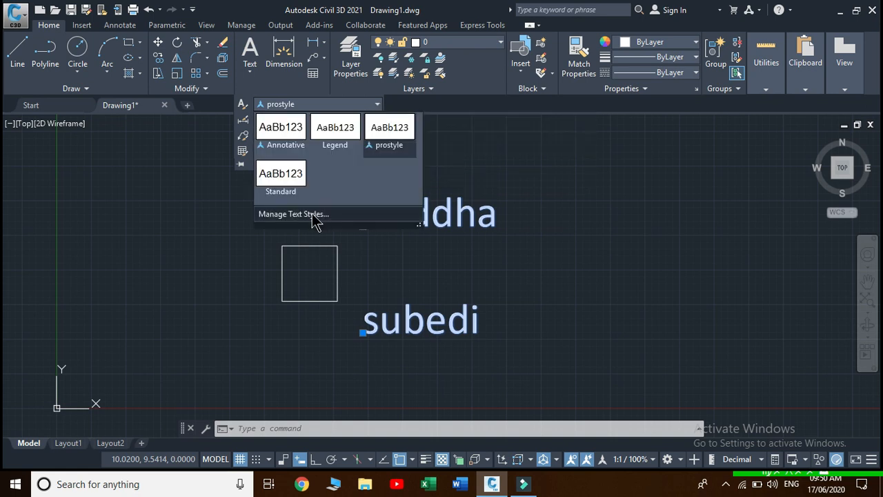
pyautogui.click(314, 214)
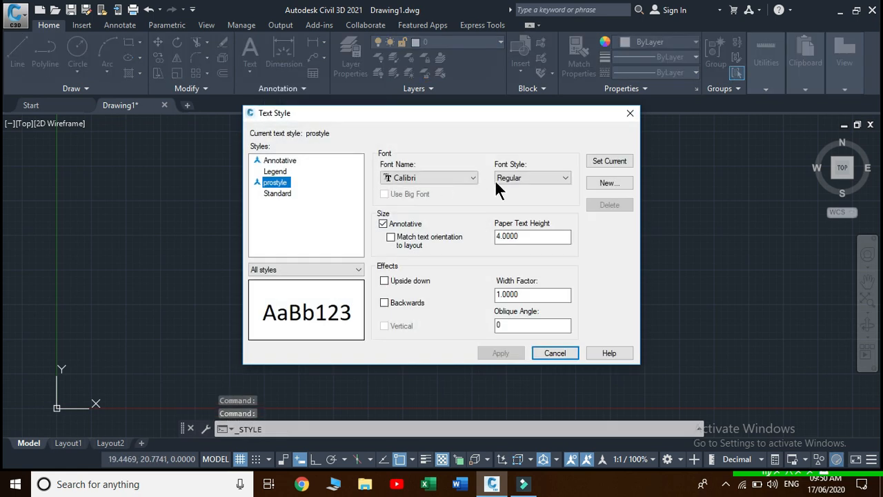
# Keep Calibri, turn on Upside down and Backwards for prostyle, and apply
pyautogui.click(474, 179)
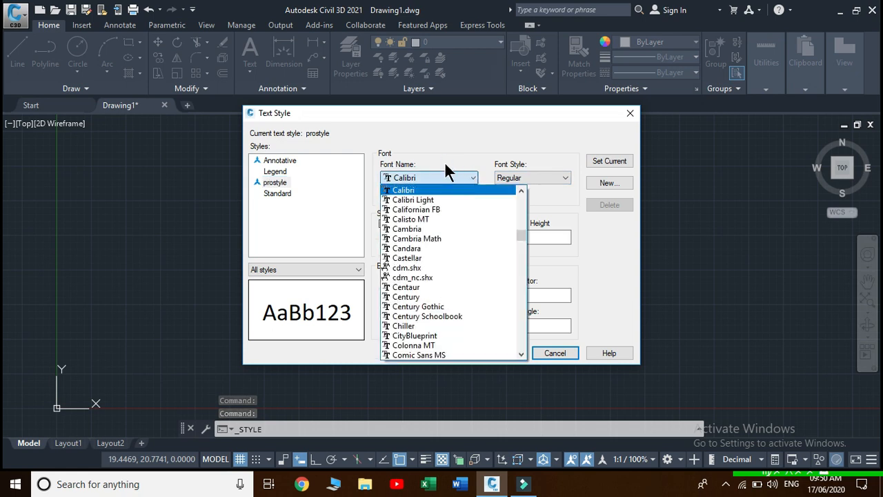
pyautogui.click(473, 180)
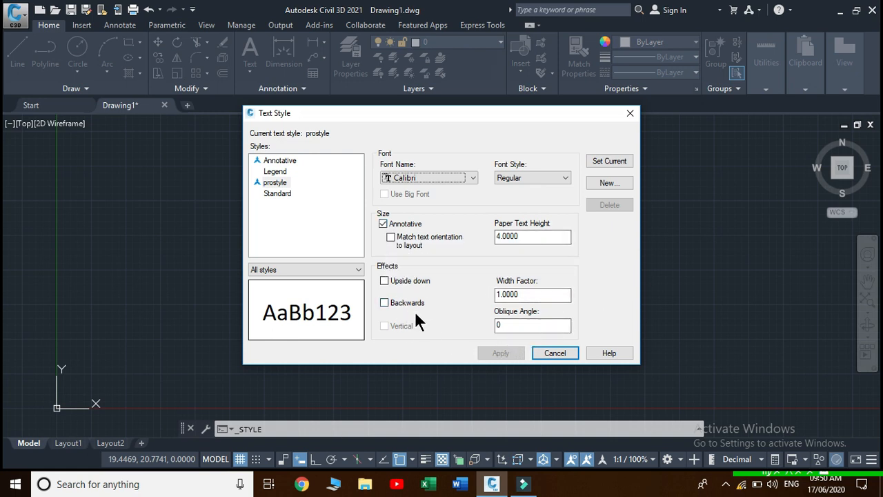
pyautogui.click(384, 281)
pyautogui.click(384, 302)
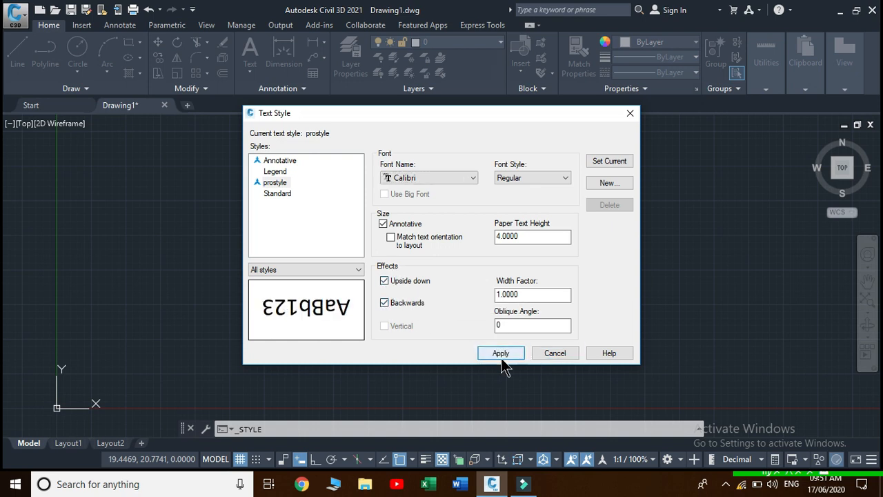
pyautogui.click(500, 353)
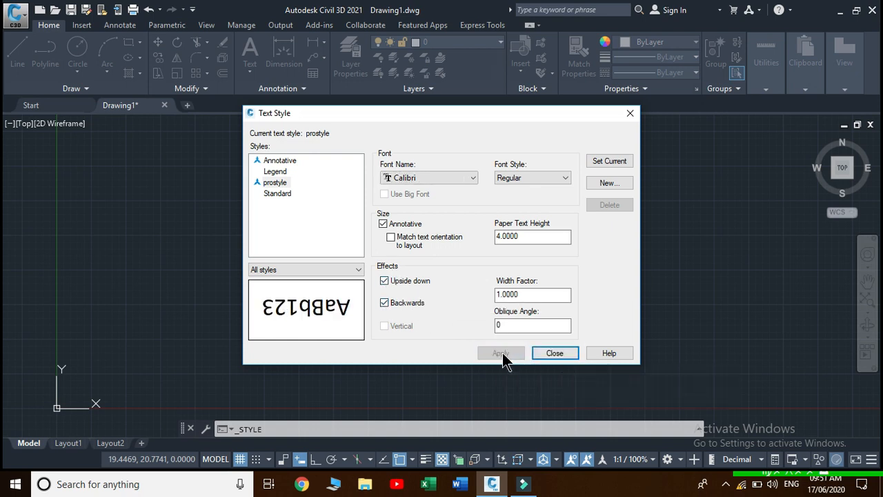
pyautogui.click(570, 354)
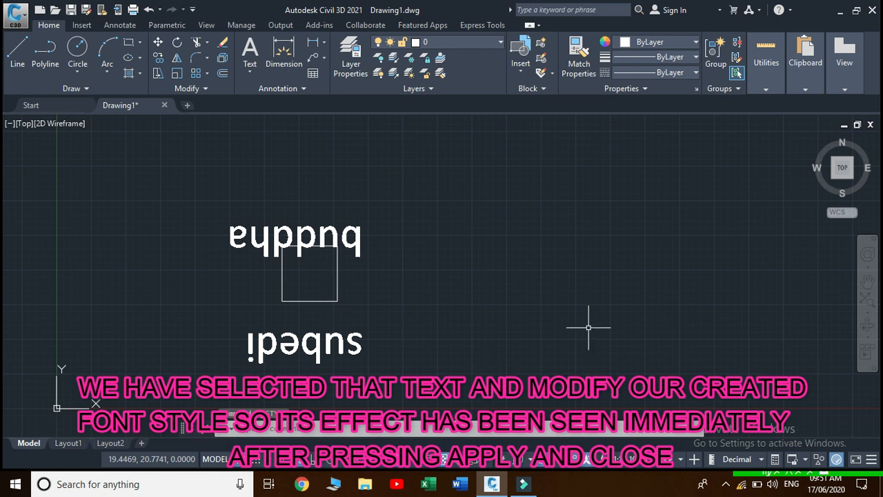